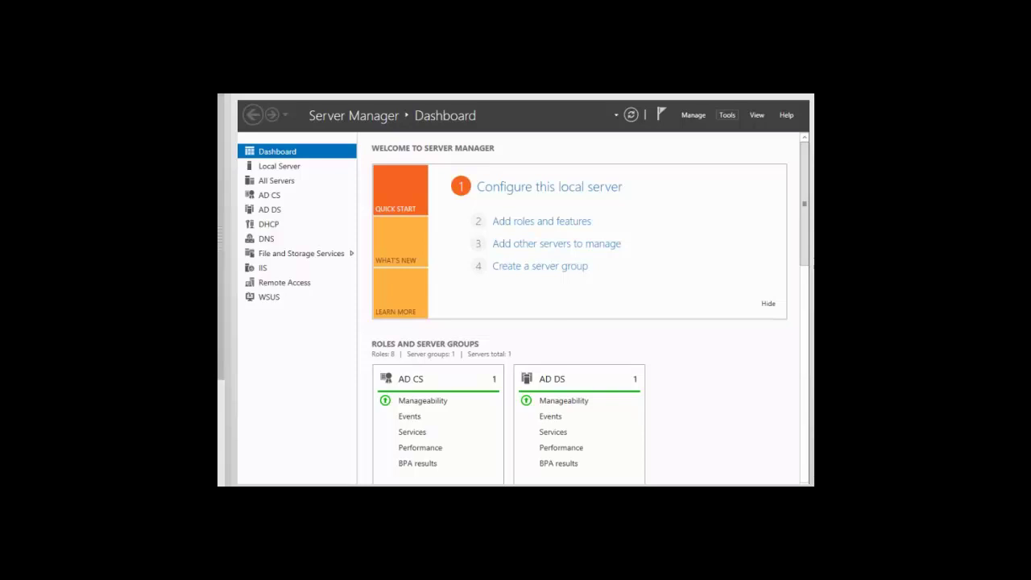
# Step: Open Remote Access Management and run the Remote Access Setup Wizard for DirectAccess and VPN, deploying DirectAccess only
pyautogui.click(727, 116)
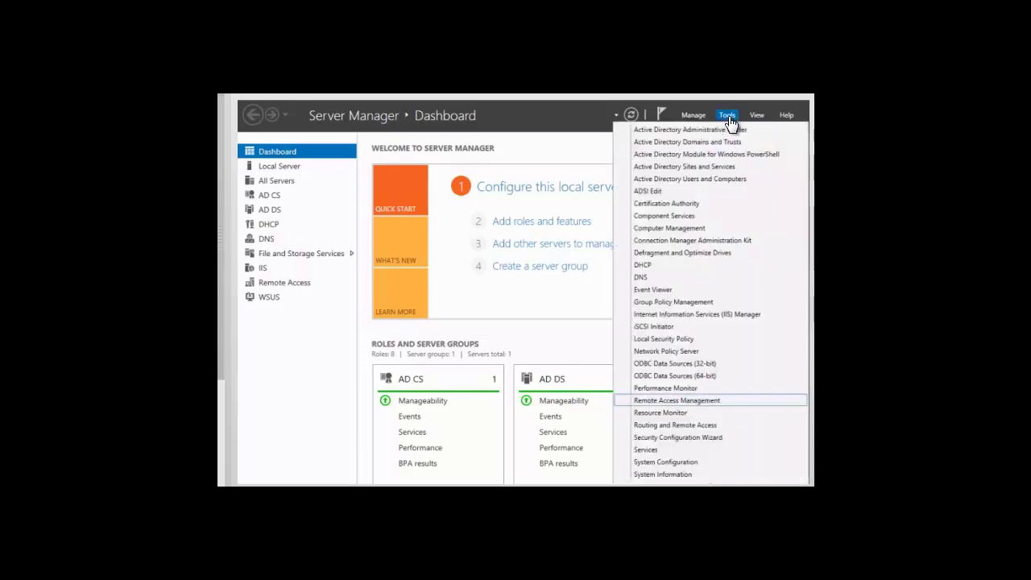
pyautogui.click(674, 402)
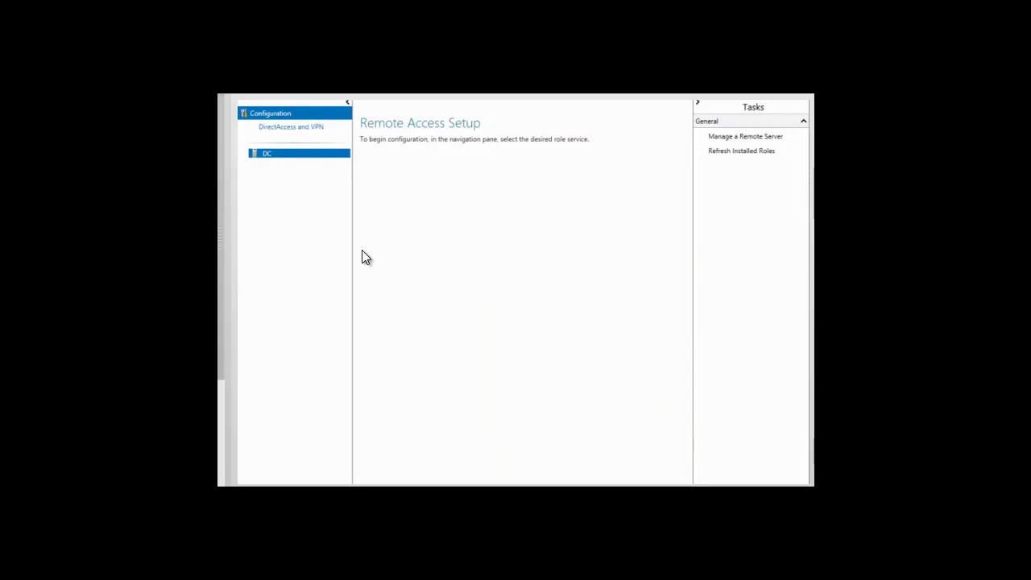
pyautogui.click(284, 127)
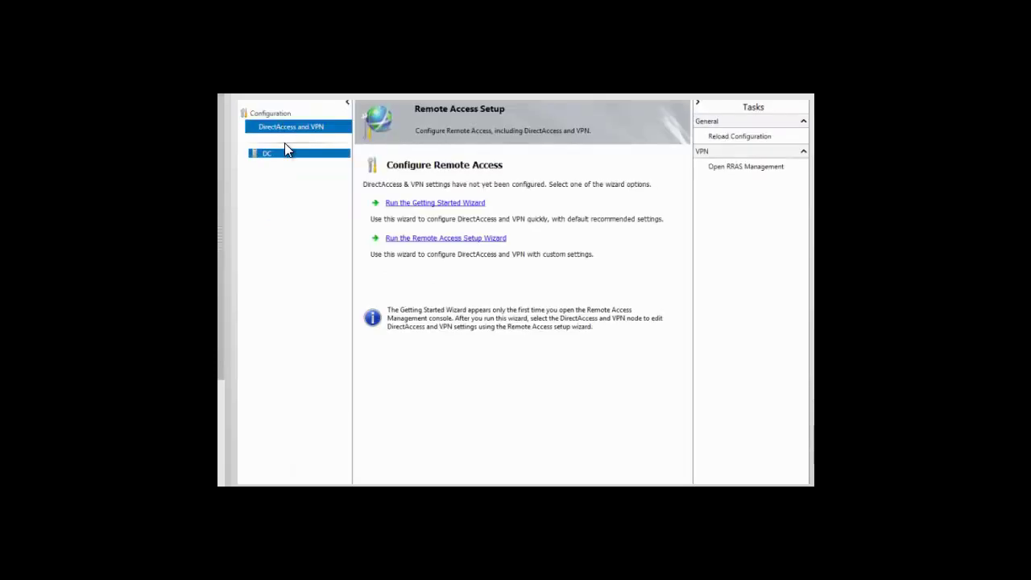
pyautogui.click(446, 240)
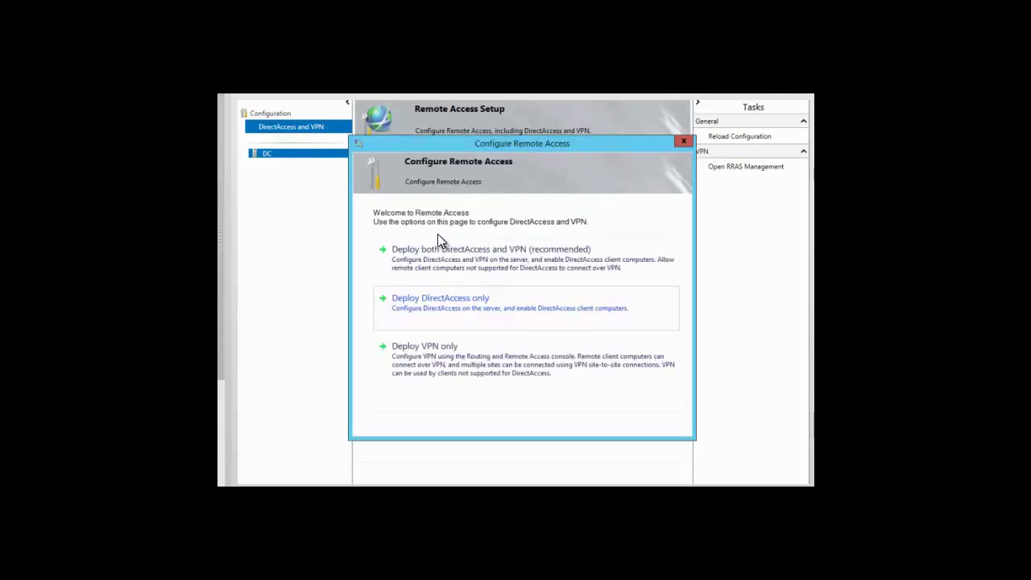
pyautogui.click(391, 309)
pyautogui.click(449, 307)
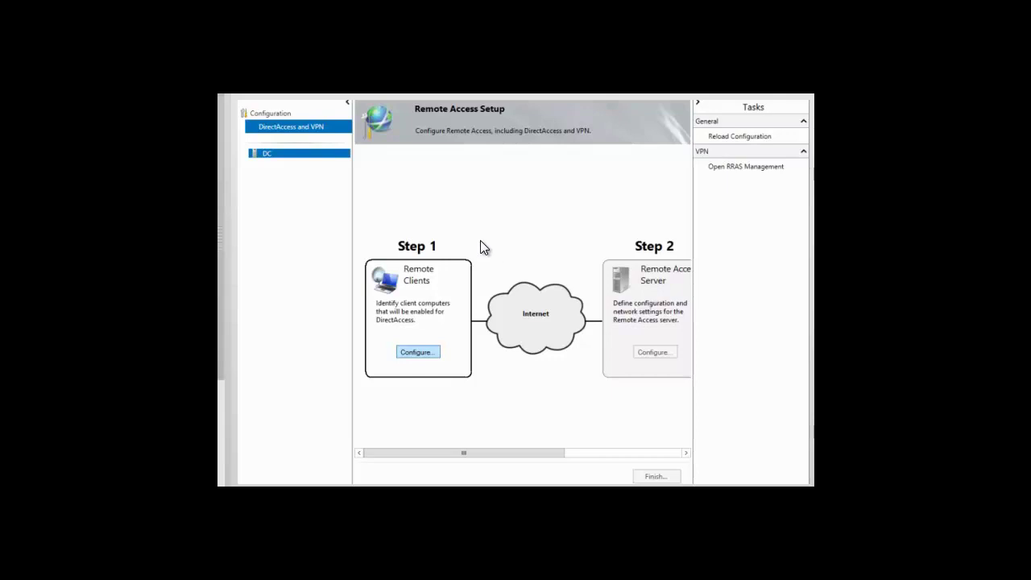
# Step: Start configuring the Step 1 remote clients with full DirectAccess for client access and remote management as the deployment scenario
pyautogui.click(416, 353)
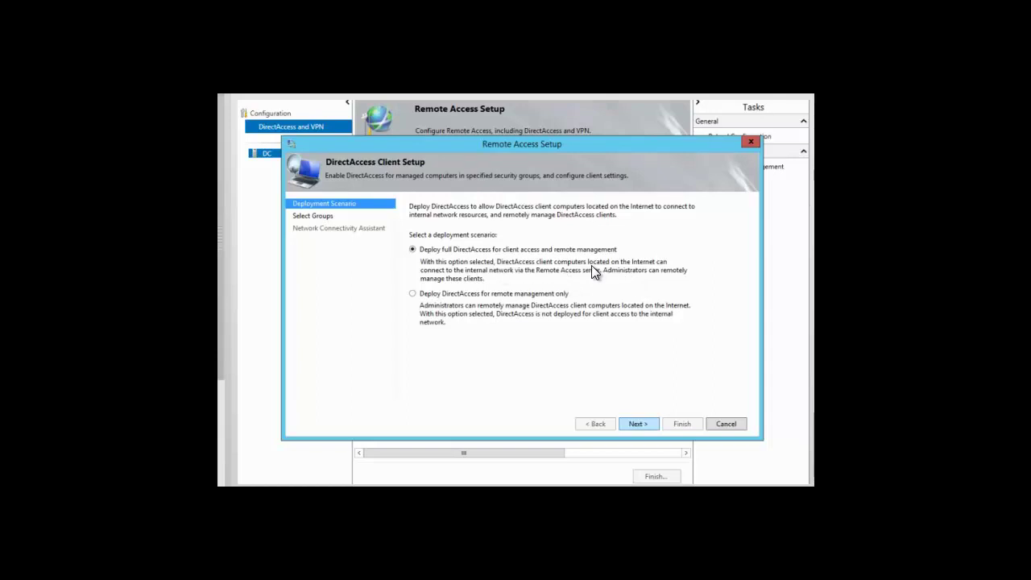
pyautogui.click(636, 422)
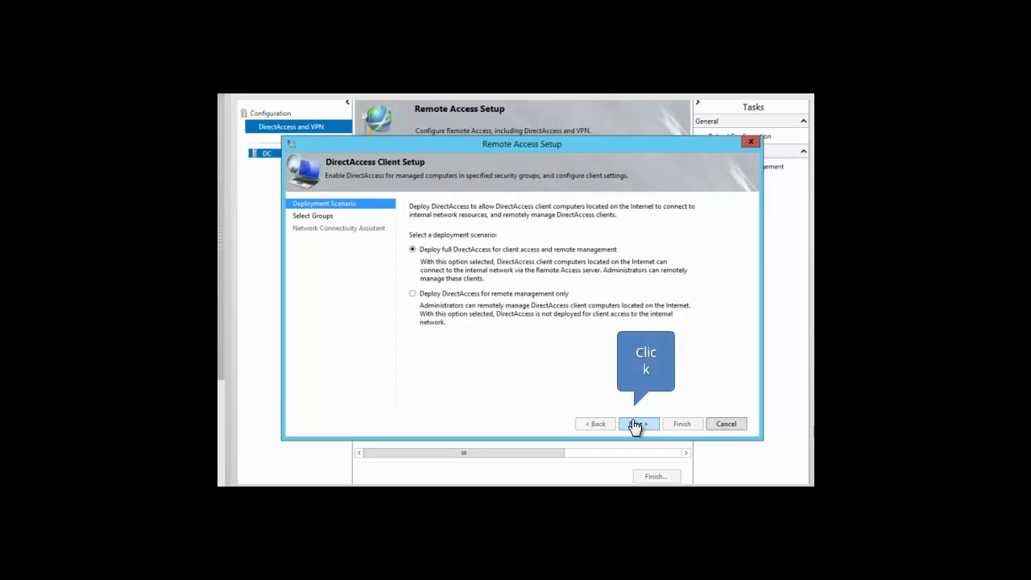
pyautogui.click(636, 423)
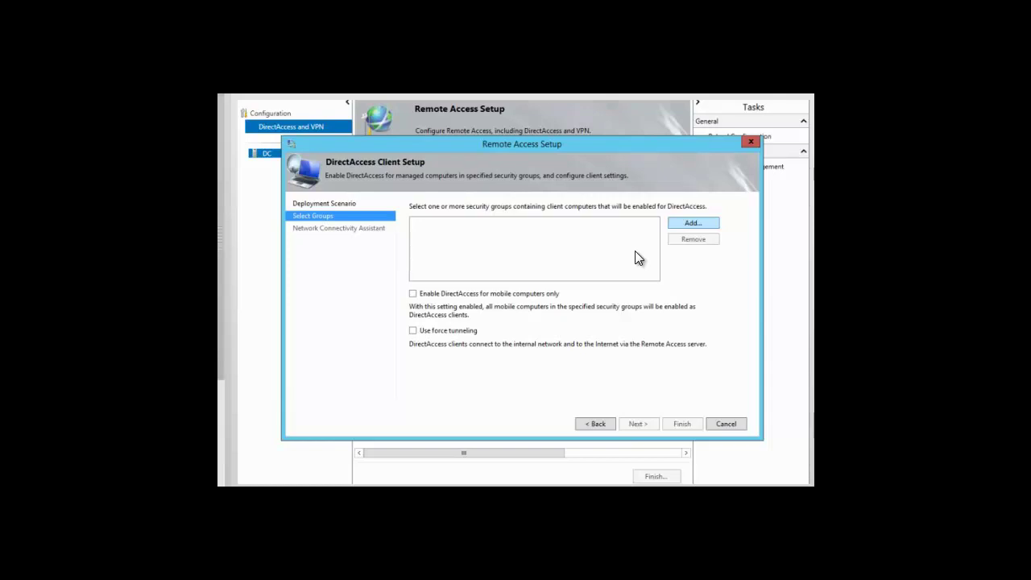
# Step: Find the DA_clients security group in contoso.com and add it to the groups enabled for DirectAccess
pyautogui.click(688, 229)
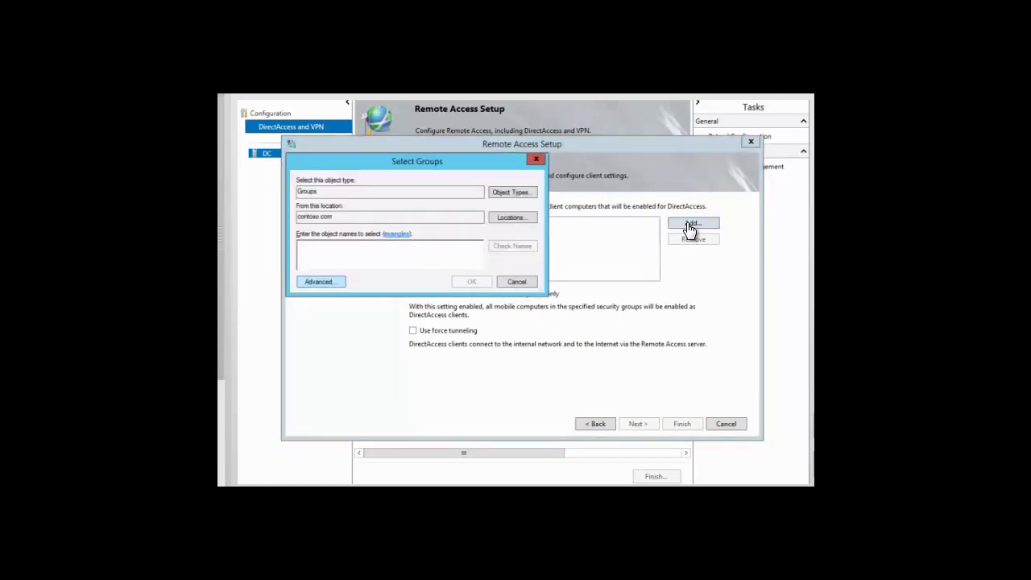
pyautogui.click(316, 285)
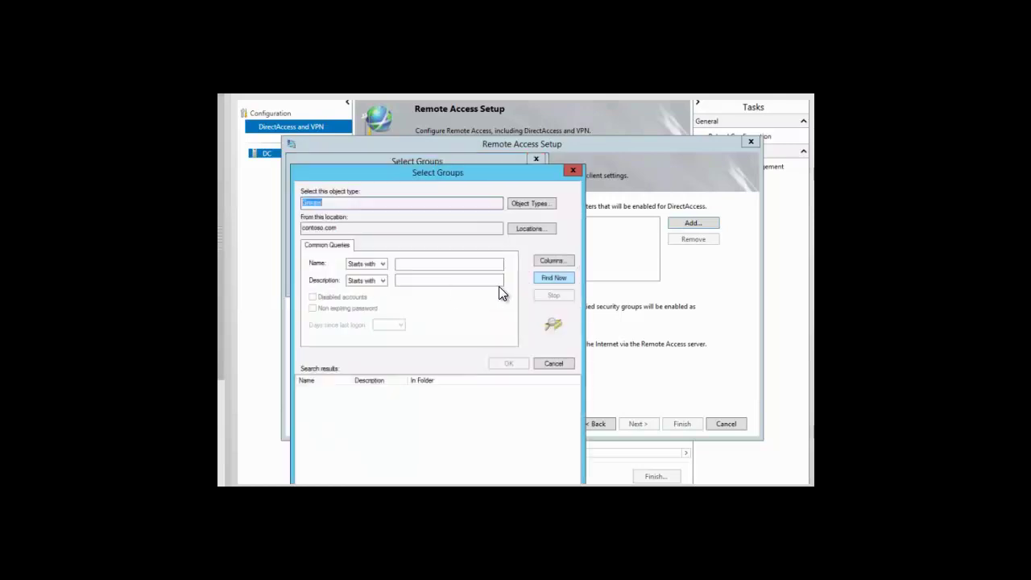
pyautogui.click(554, 279)
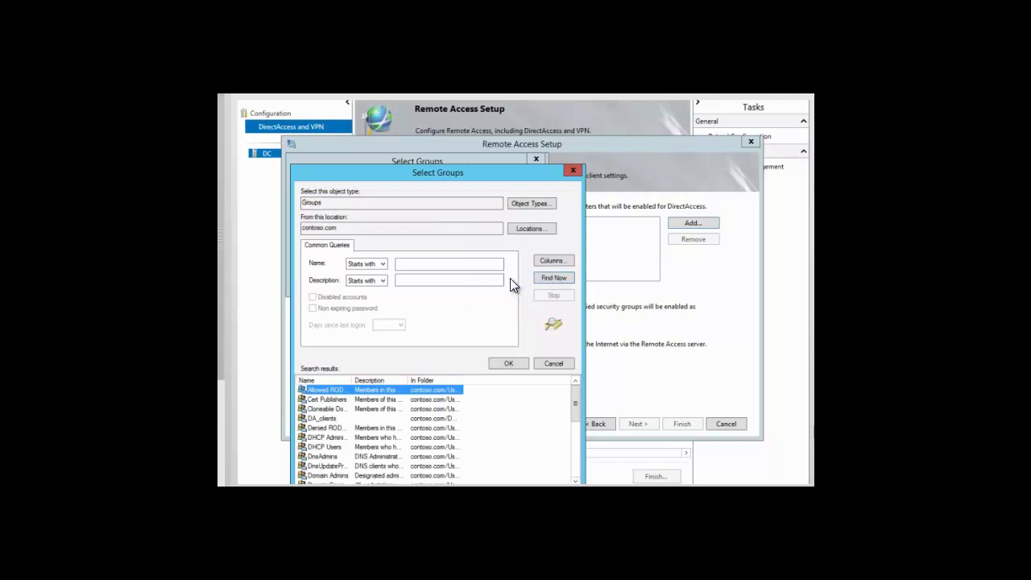
pyautogui.click(323, 420)
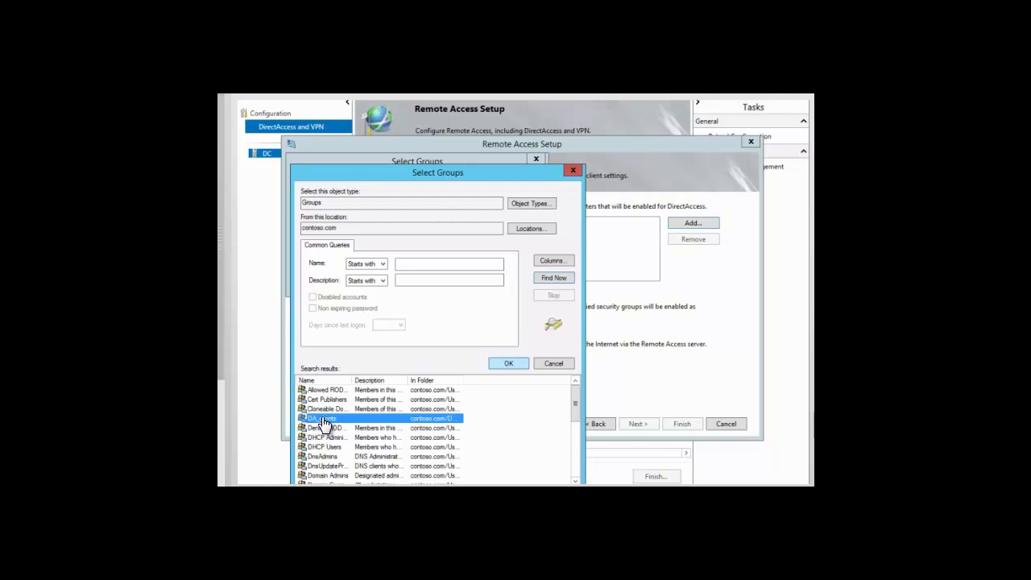
pyautogui.click(507, 368)
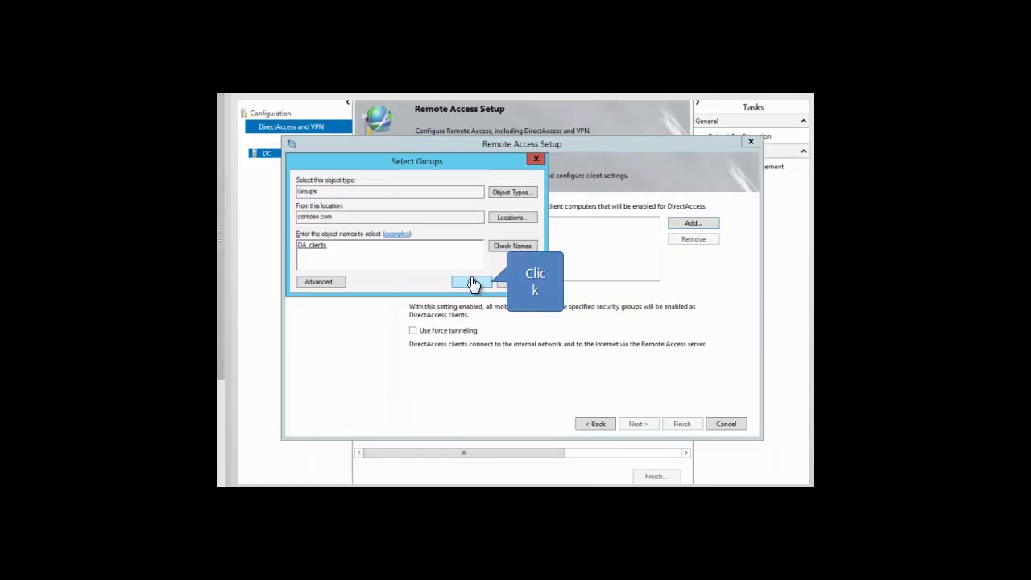
pyautogui.click(469, 280)
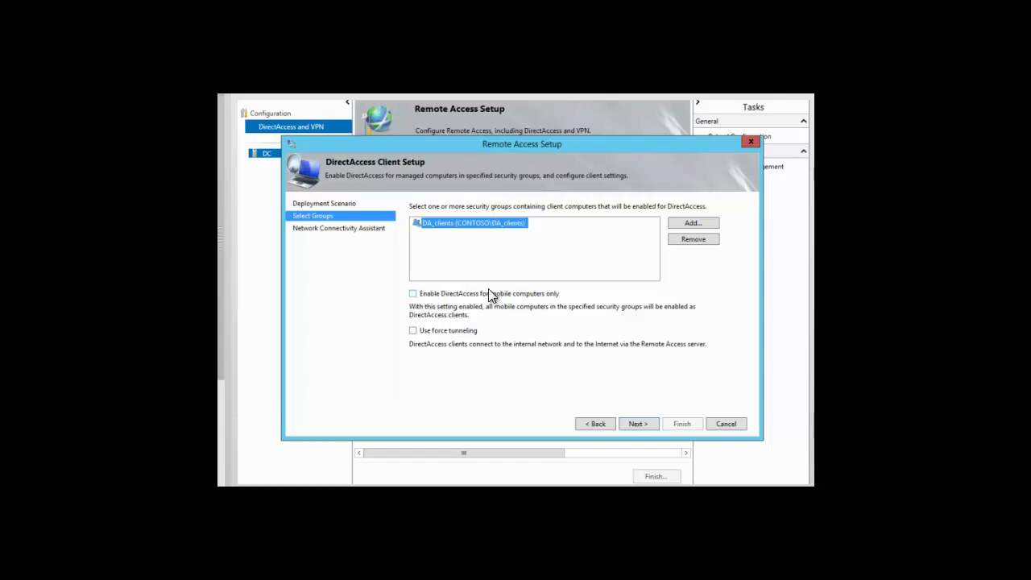
# Step: Enable DirectAccess for mobile computers only, and finish client setup with the helpdesk e-mail filled in and local name resolution allowed
pyautogui.click(413, 295)
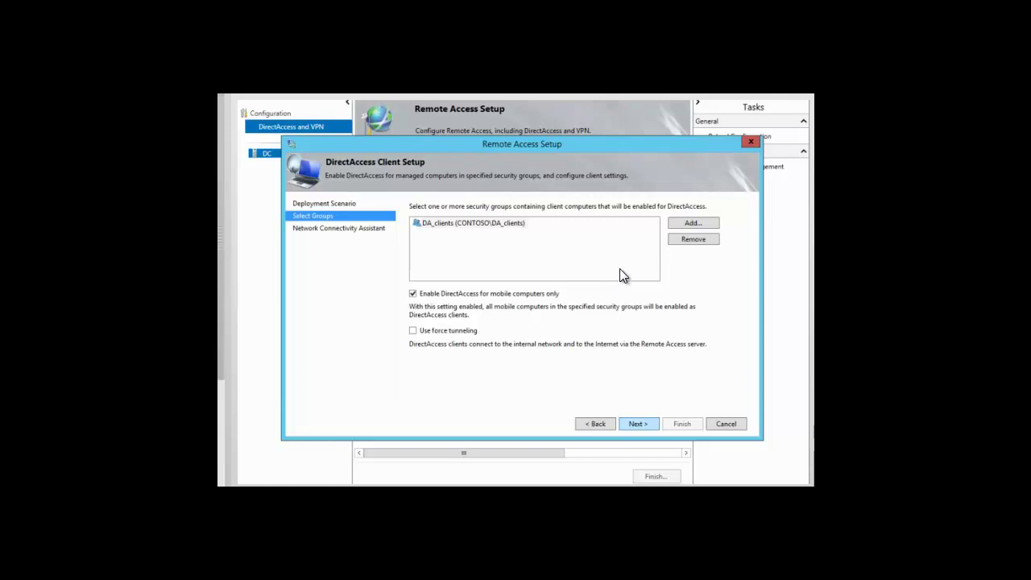
pyautogui.click(635, 423)
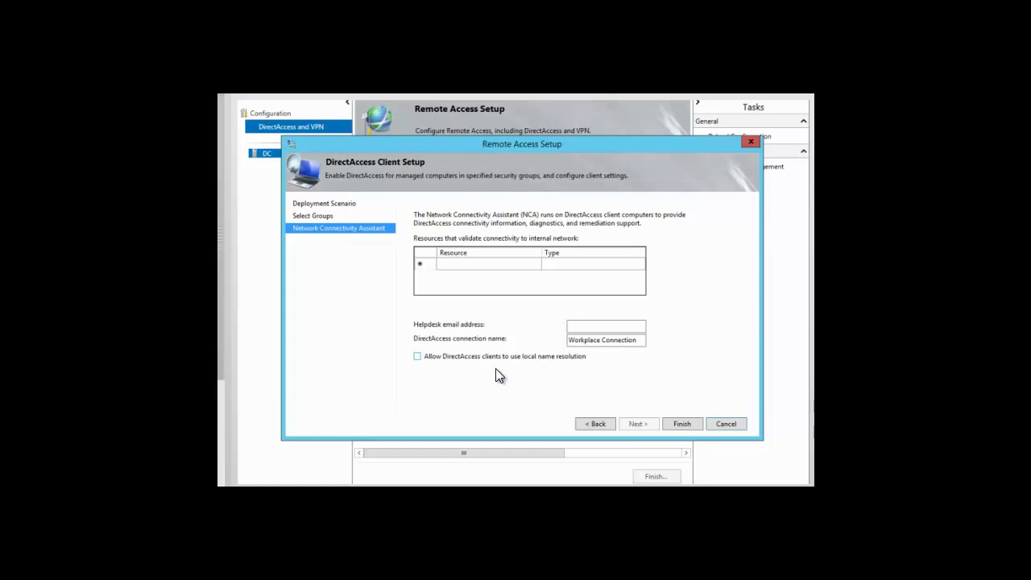
pyautogui.click(417, 357)
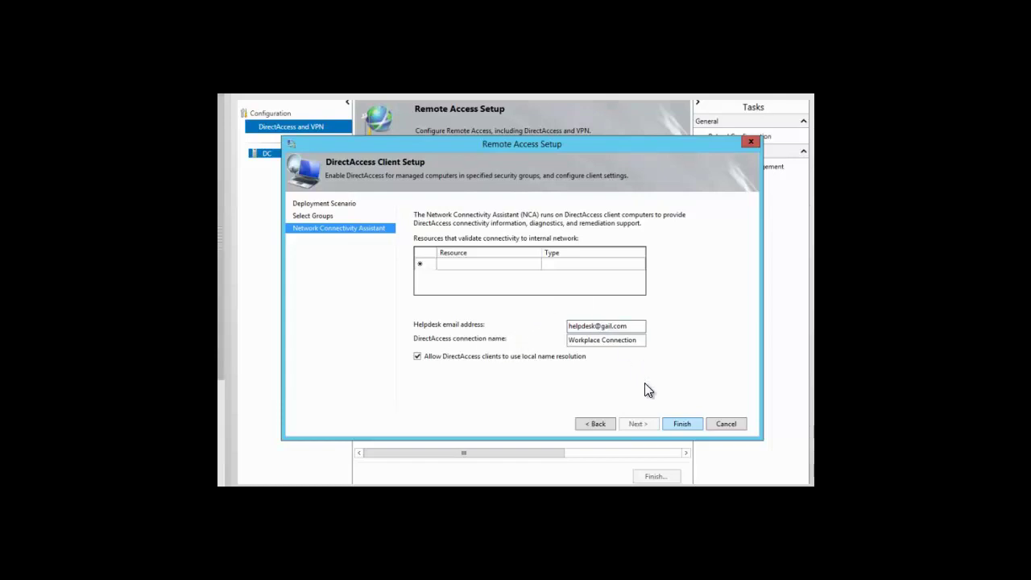
pyautogui.click(680, 424)
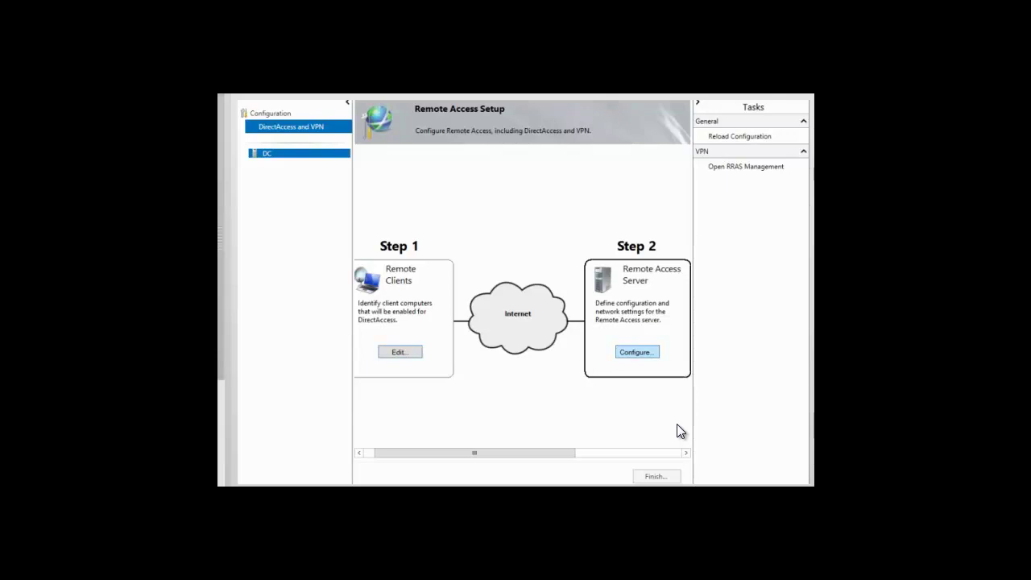
# Step: Configure the Step 2 Remote Access server behind an edge device with a single network adapter, using the public name dc.contoso.com
pyautogui.click(645, 355)
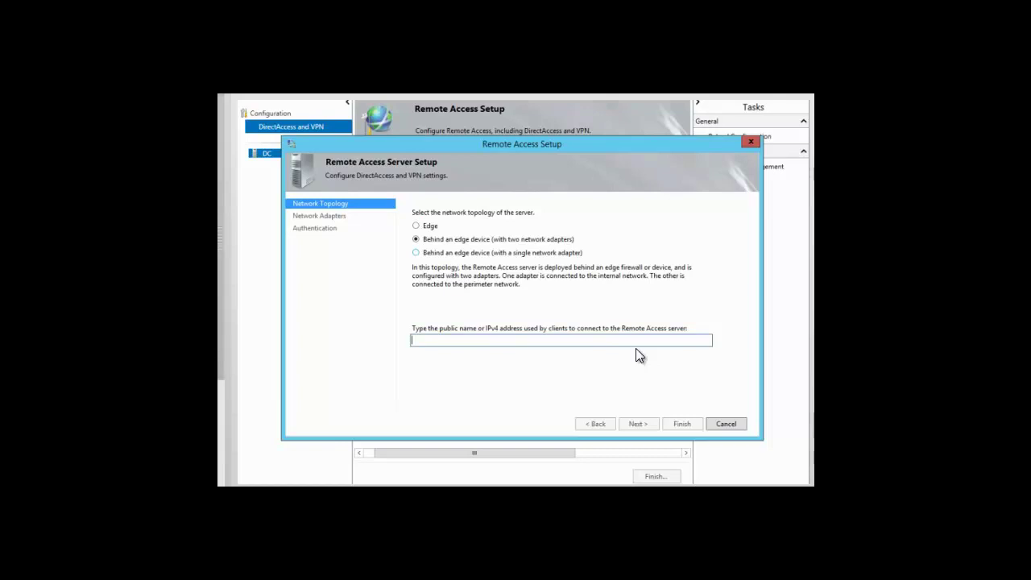
pyautogui.click(424, 255)
pyautogui.click(417, 253)
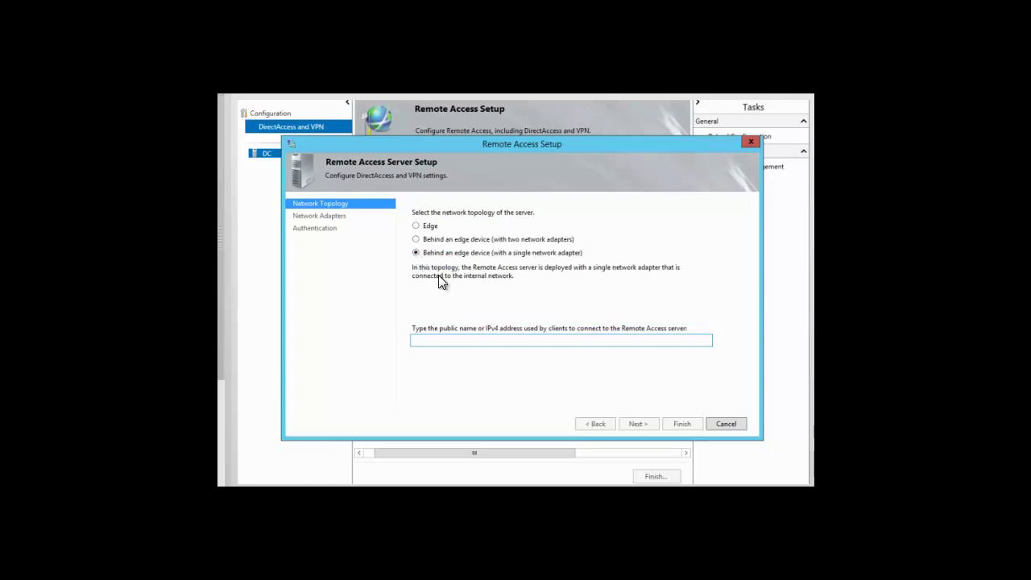
pyautogui.click(454, 341)
pyautogui.click(420, 342)
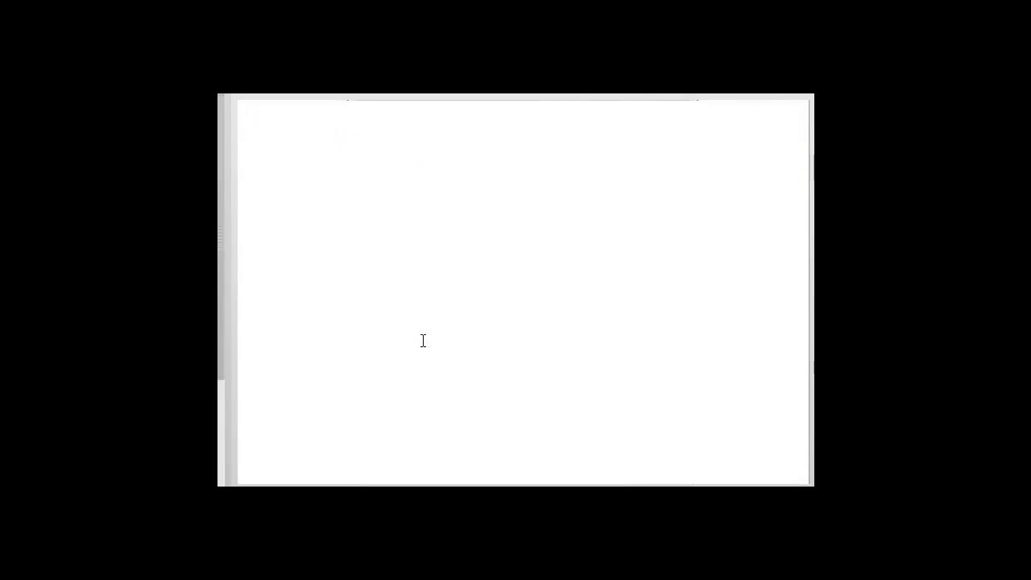
pyautogui.write('dc.contoso.com')
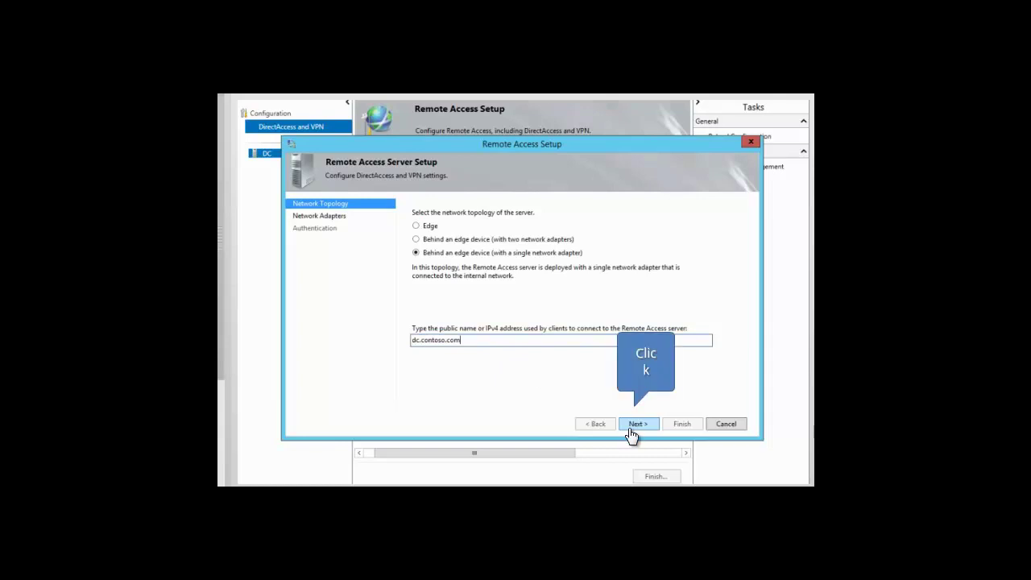
# Step: In the network adapter settings, use a self-signed certificate created automatically by DirectAccess for IP-HTTPS connections
pyautogui.click(636, 425)
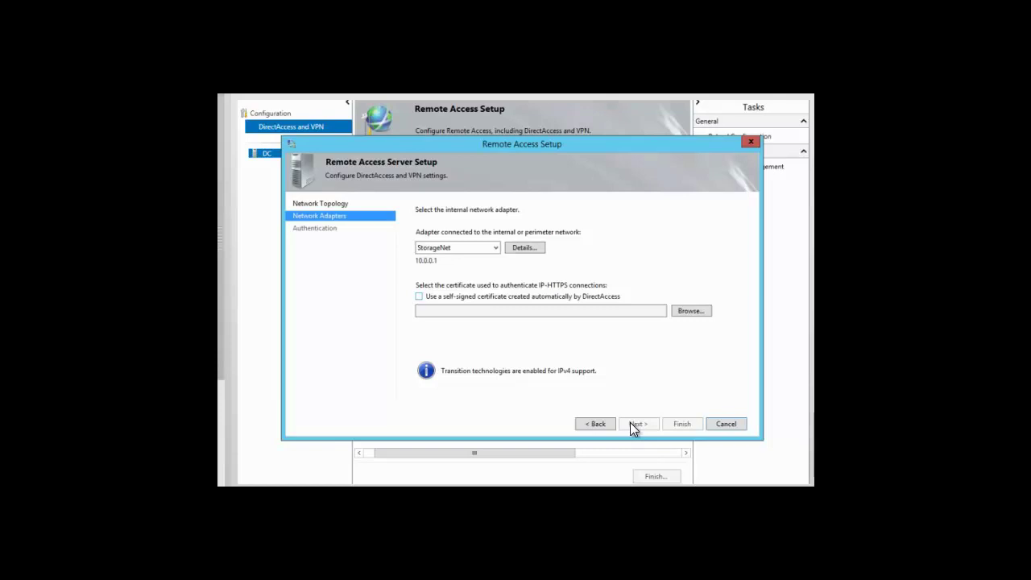
pyautogui.click(419, 296)
pyautogui.click(638, 425)
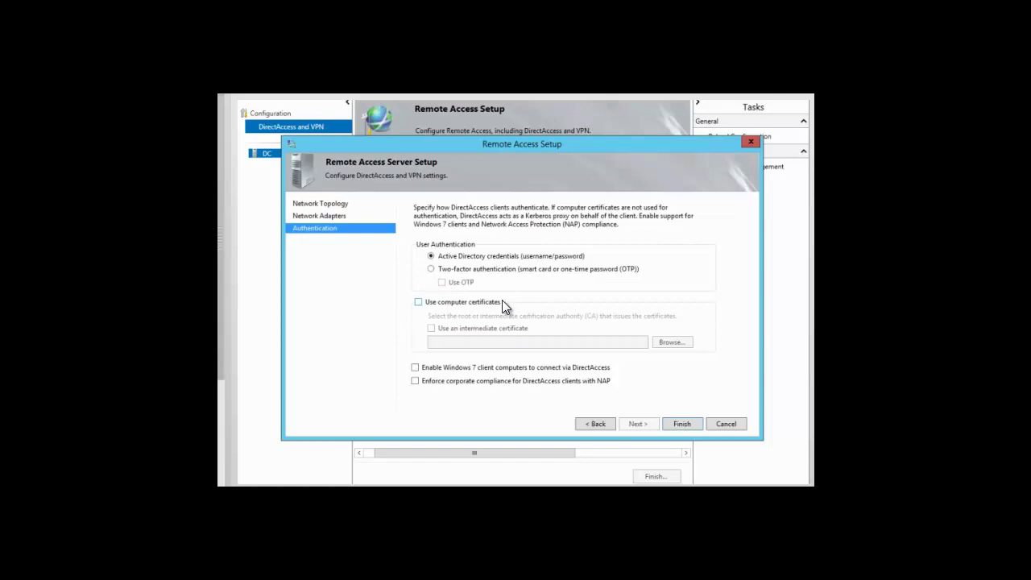
# Step: Enable computer certificates for authentication with an intermediate certificate, choosing the first ContosoEnterpriseRoot certificate
pyautogui.click(418, 303)
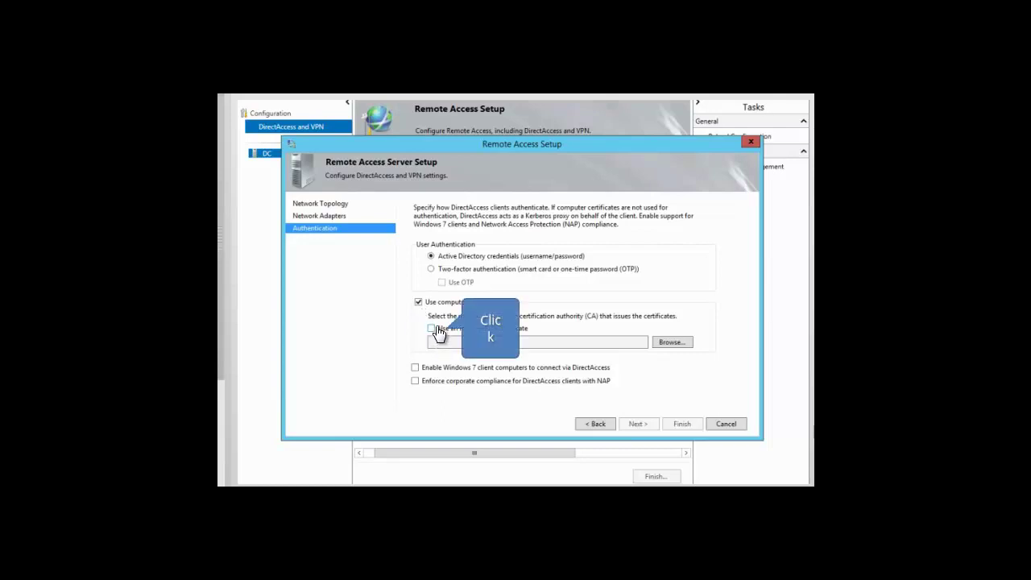
pyautogui.click(432, 329)
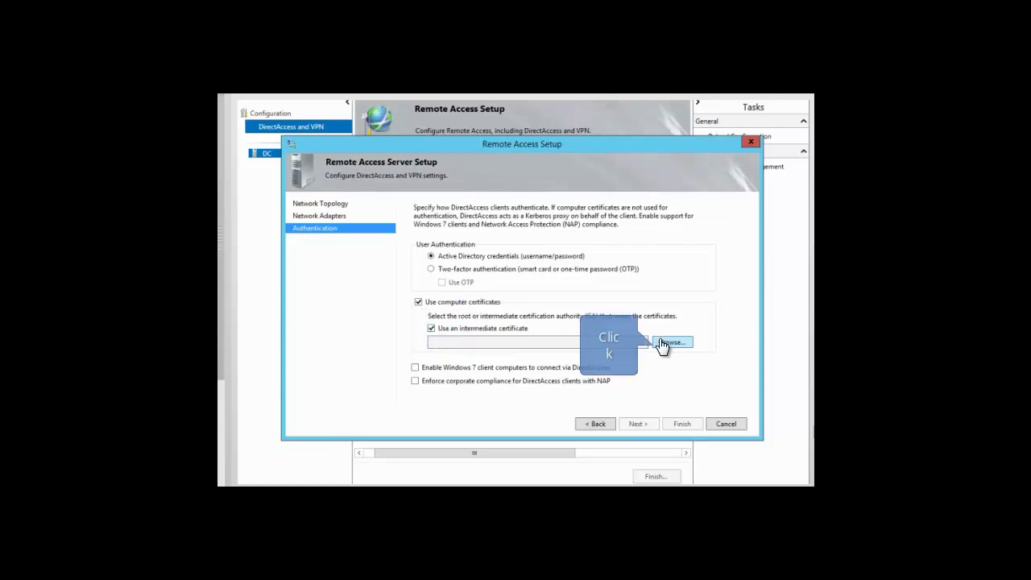
pyautogui.click(666, 345)
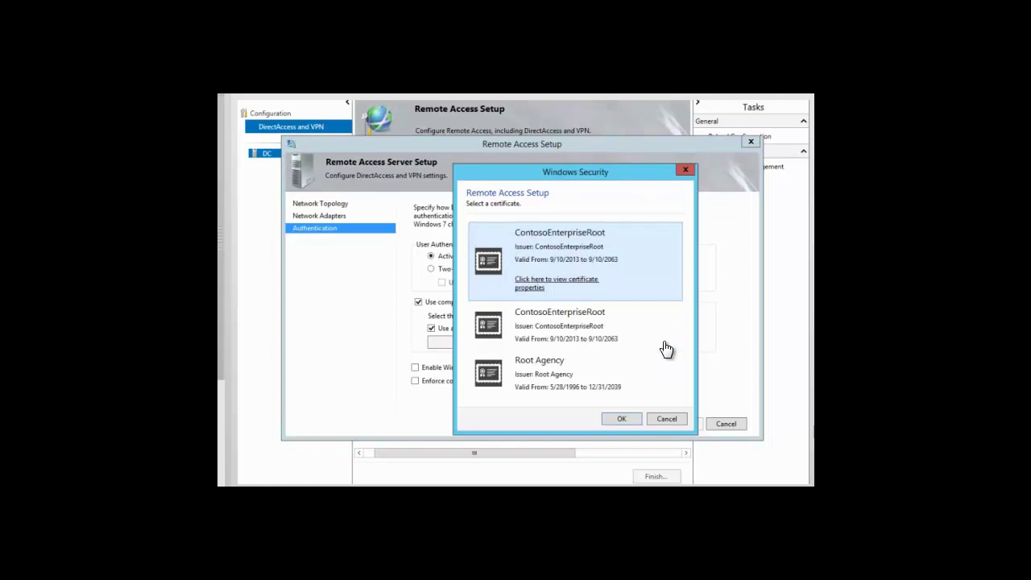
pyautogui.click(563, 256)
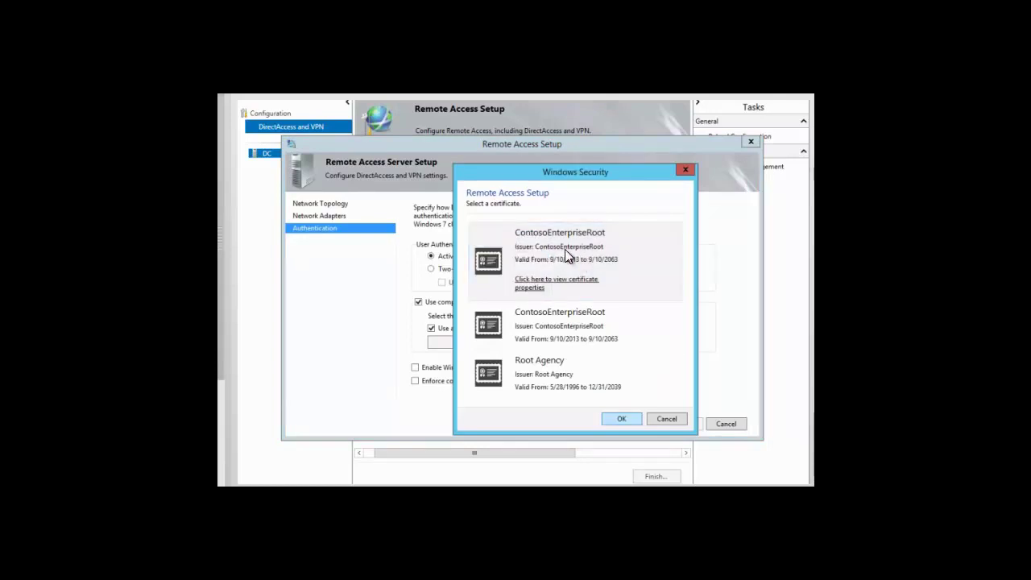
pyautogui.click(622, 418)
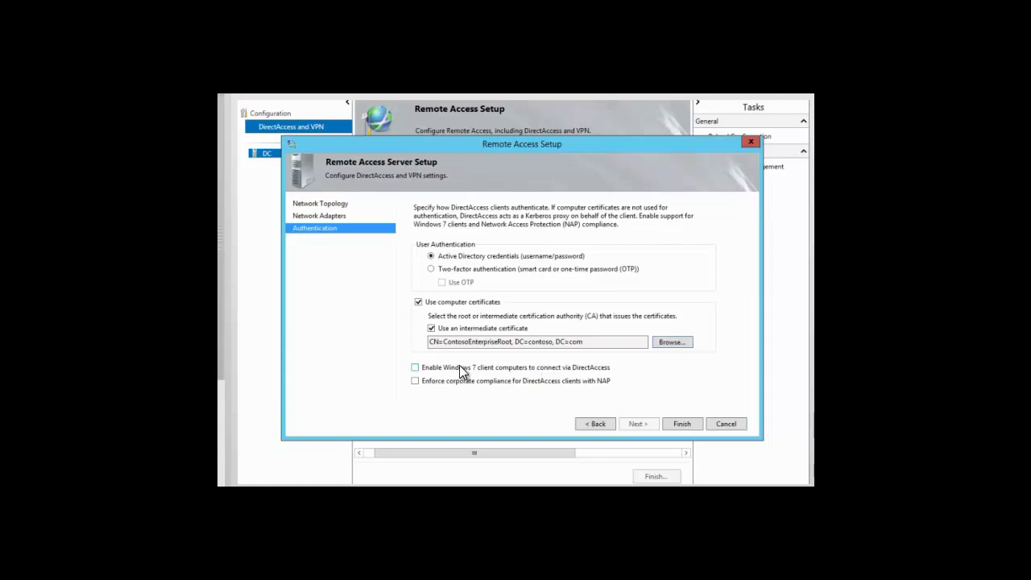
# Step: Allow Windows 7 clients and enforce NAP compliance, using two-factor authentication without OTP, and finish the Remote Access server setup
pyautogui.click(415, 367)
pyautogui.click(415, 381)
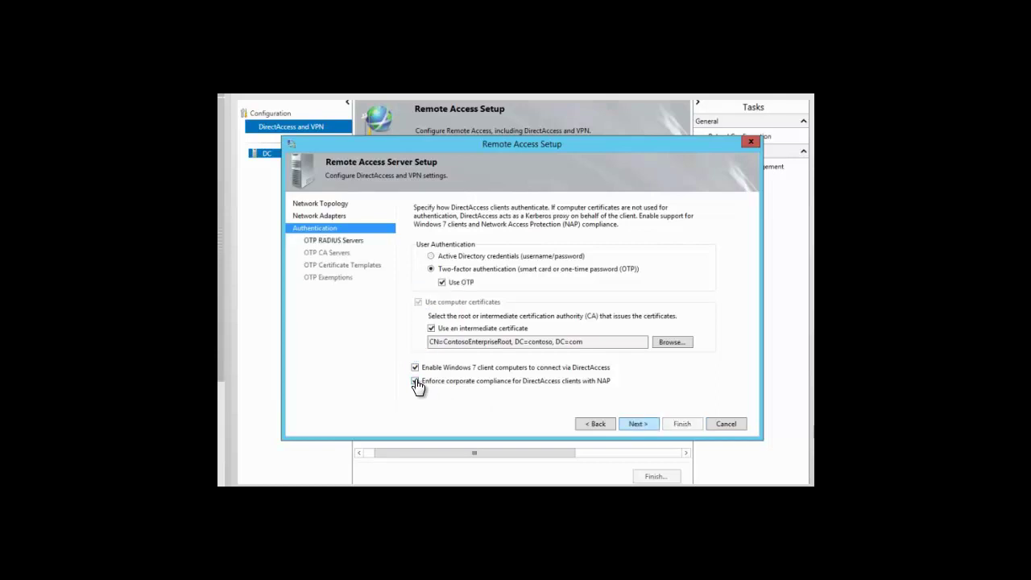
pyautogui.click(636, 425)
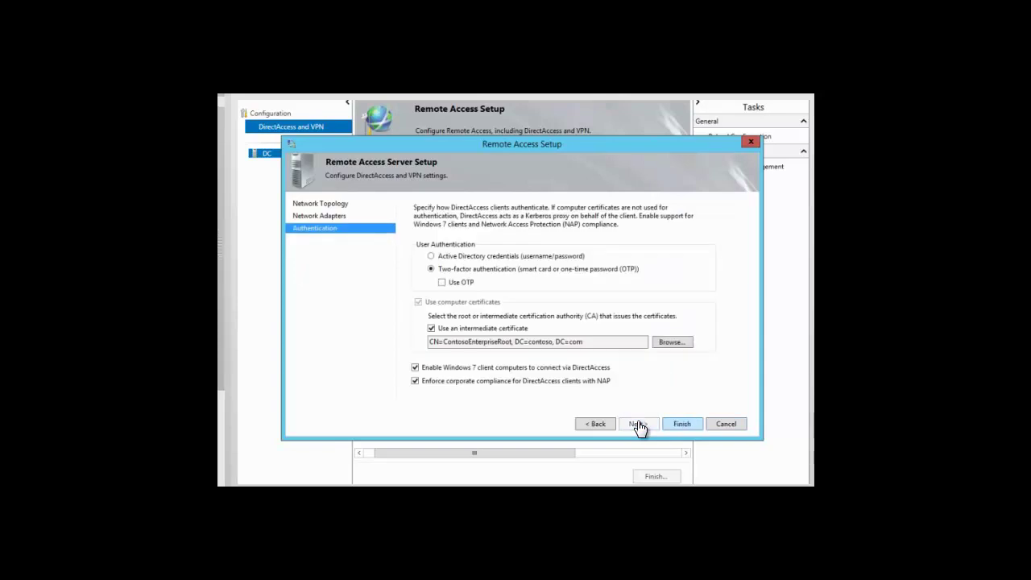
pyautogui.click(680, 424)
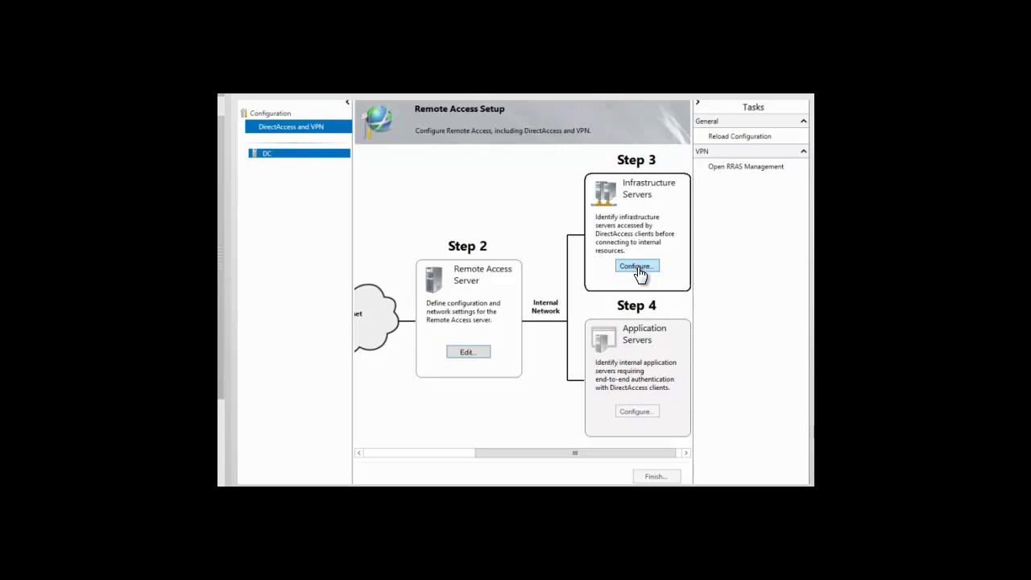
# Step: Configure the Step 3 infrastructure servers with the network location server on the Remote Access server, authenticated by a self-signed certificate
pyautogui.click(636, 267)
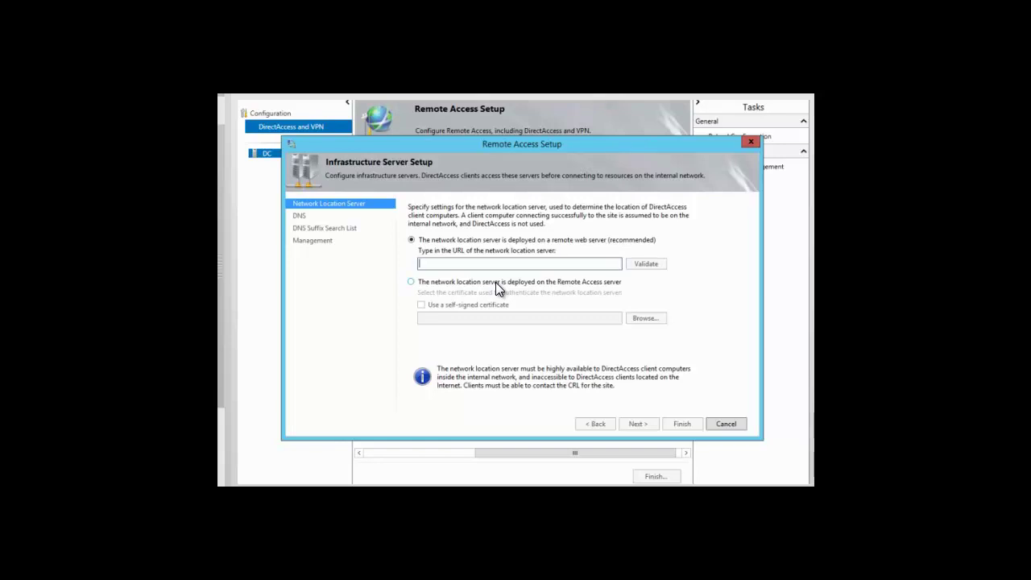
pyautogui.click(411, 283)
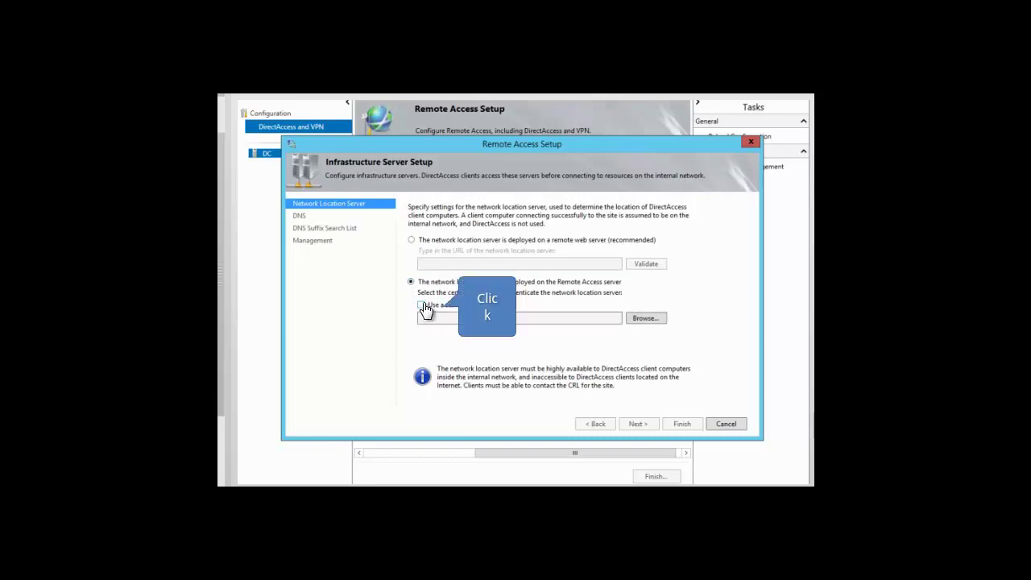
pyautogui.click(421, 305)
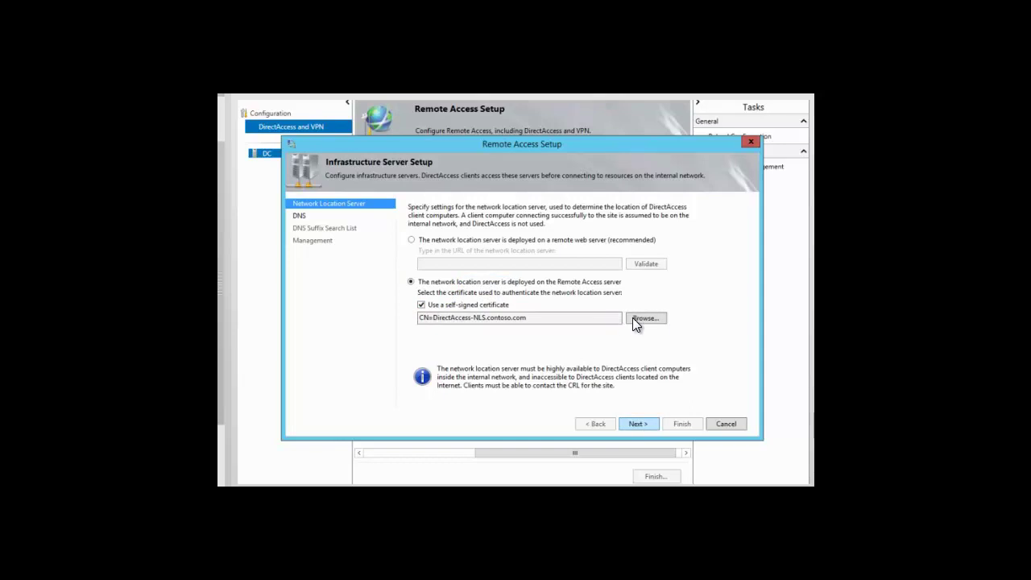
# Step: Accept the default DNS name resolution and suffix search list settings, leave management servers empty, and finish the infrastructure server setup
pyautogui.click(636, 424)
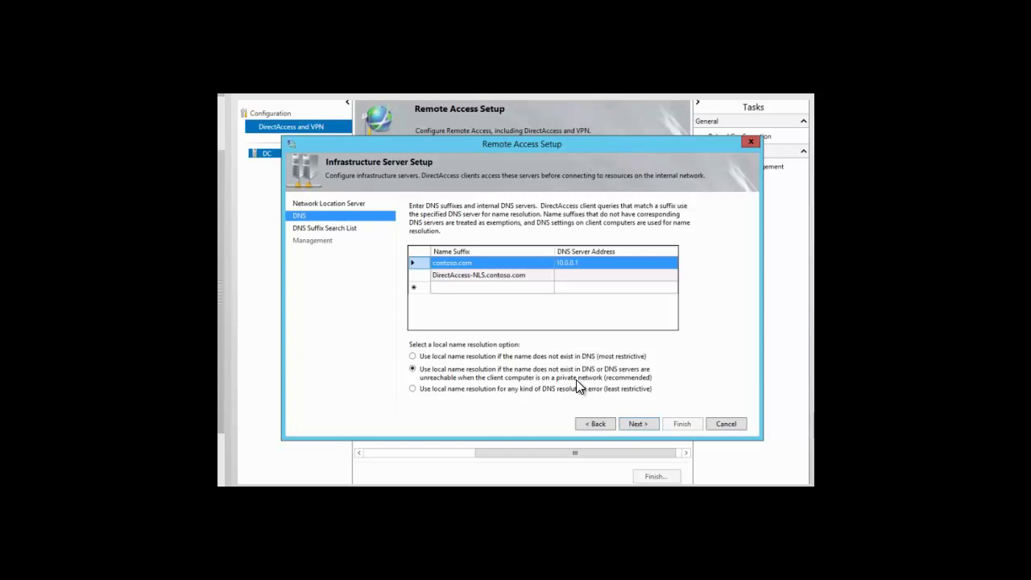
pyautogui.click(631, 427)
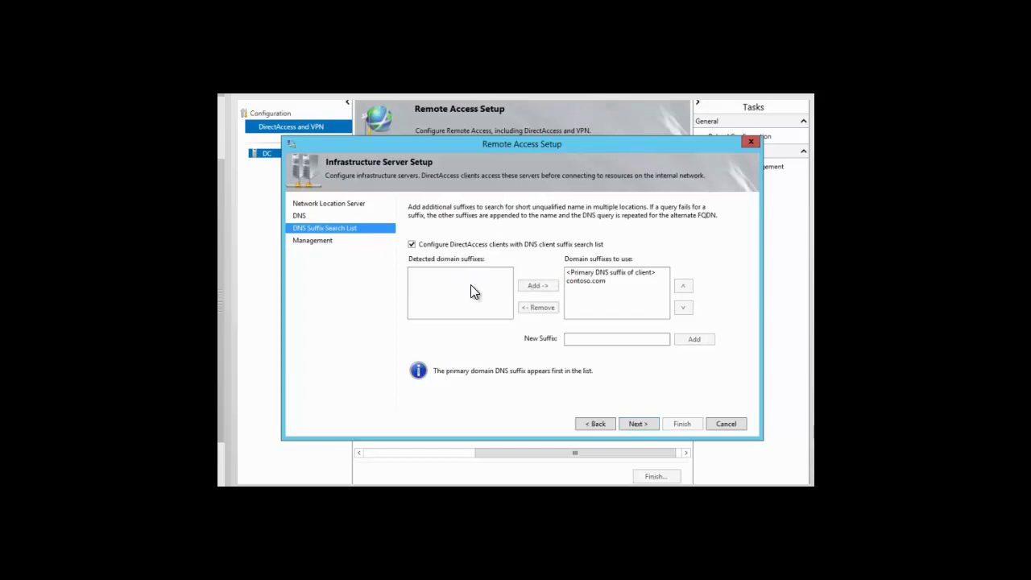
pyautogui.click(638, 424)
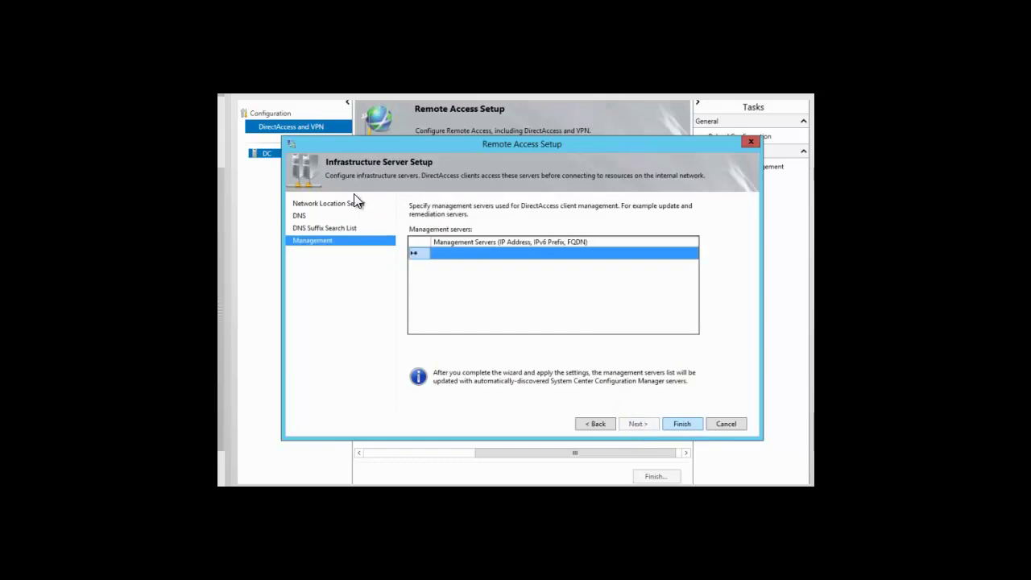
pyautogui.click(681, 424)
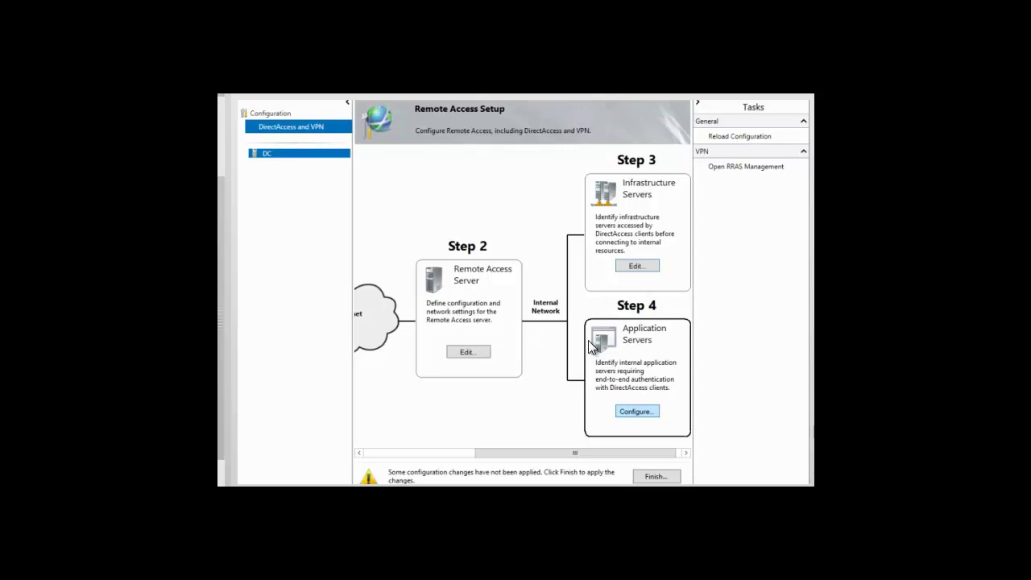
# Step: Complete the Step 4 application server setup without extending authentication to application servers
pyautogui.click(634, 411)
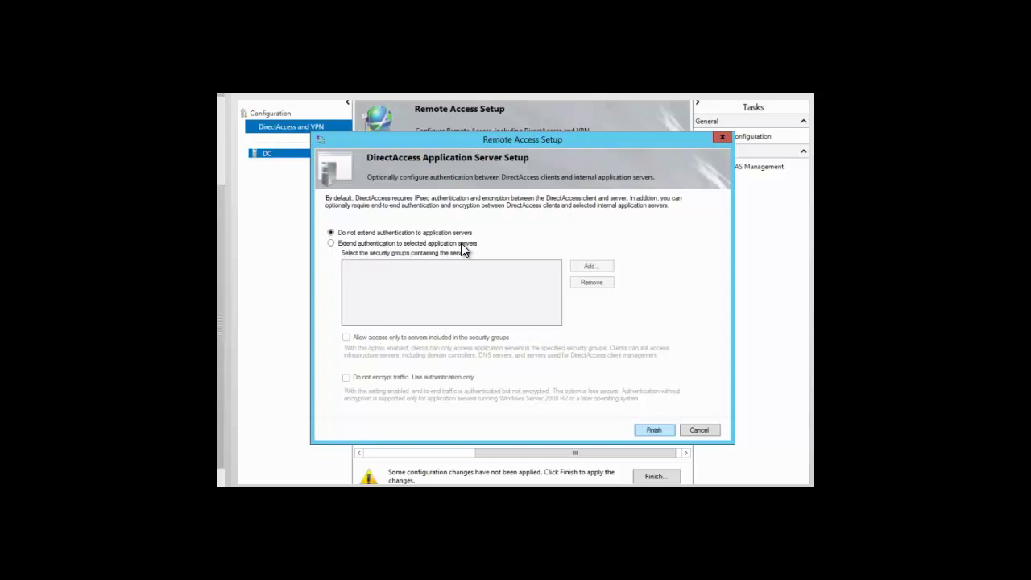
pyautogui.click(652, 429)
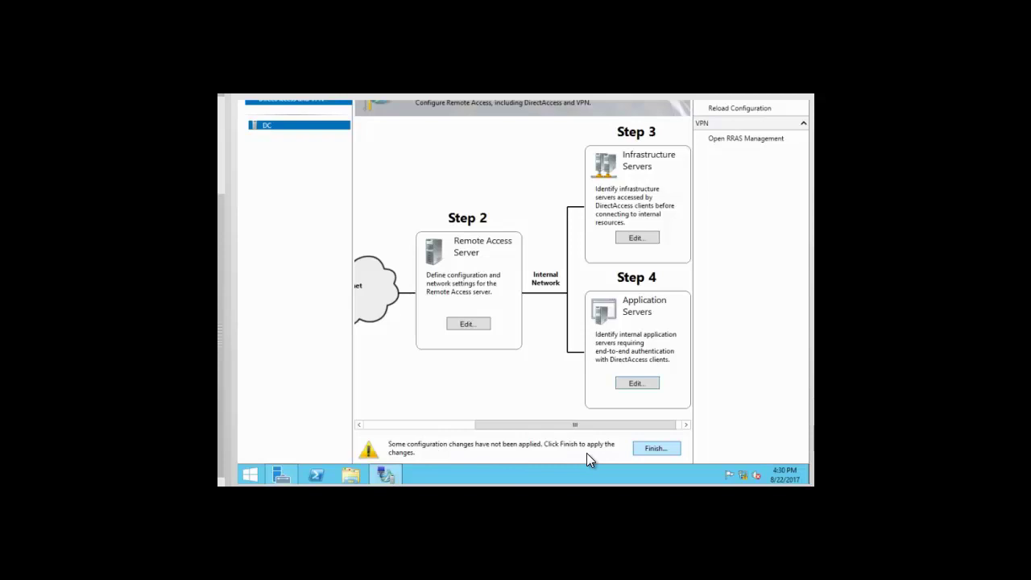
# Step: Apply the reviewed Remote Access configuration with the default GPO names, and close the Remote Access Management Console
pyautogui.click(655, 448)
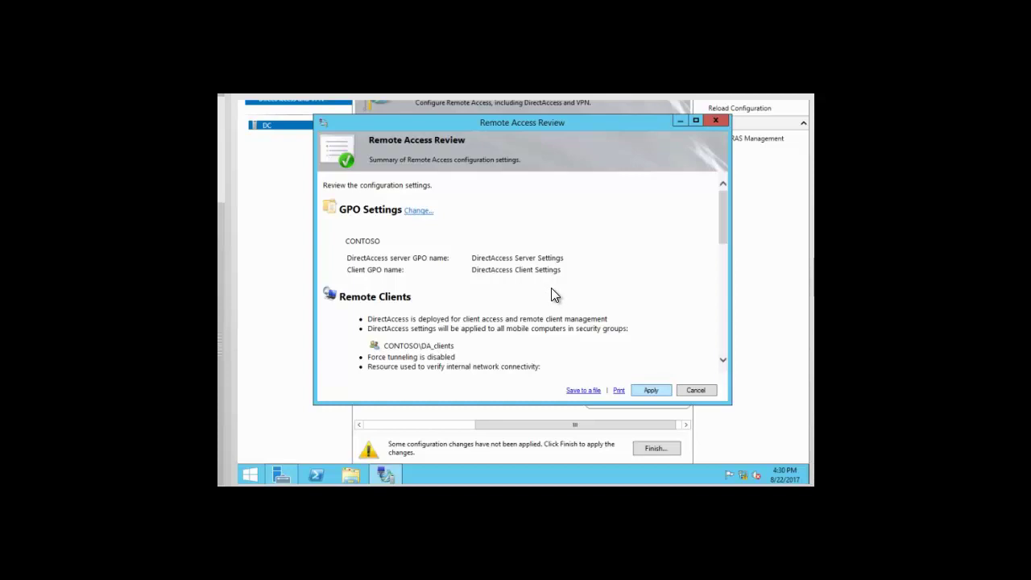
pyautogui.click(651, 393)
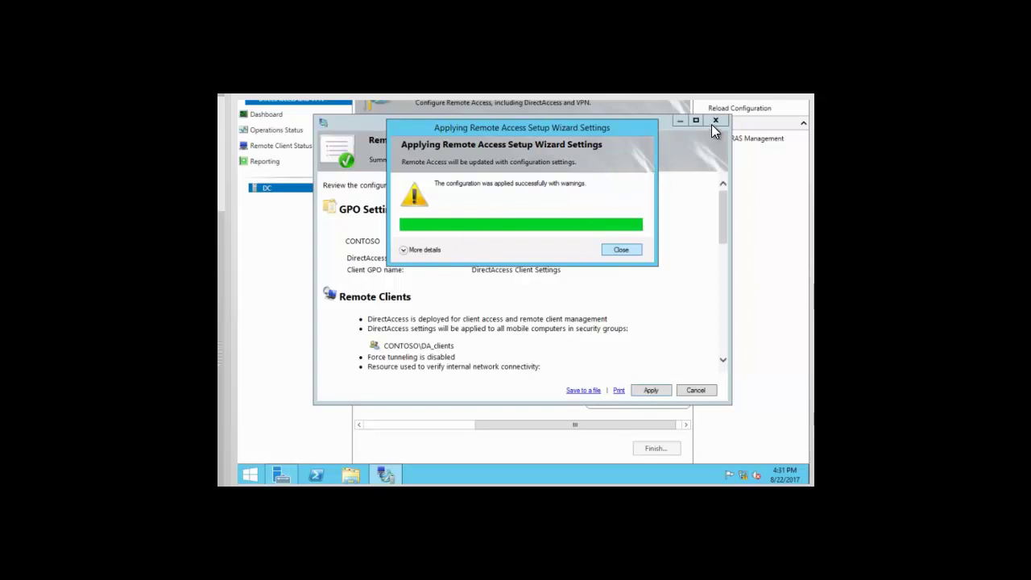
pyautogui.click(622, 251)
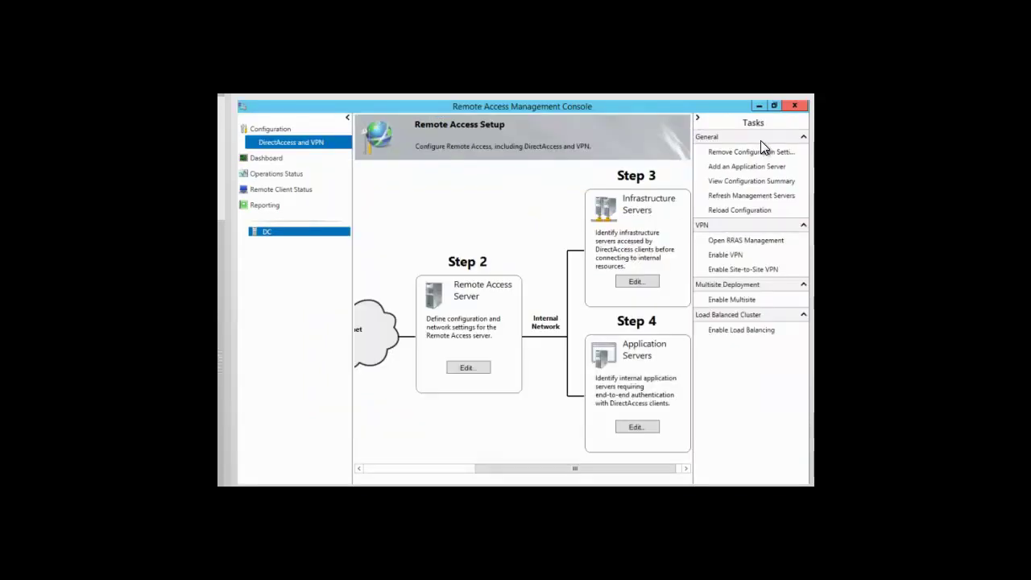
pyautogui.click(791, 110)
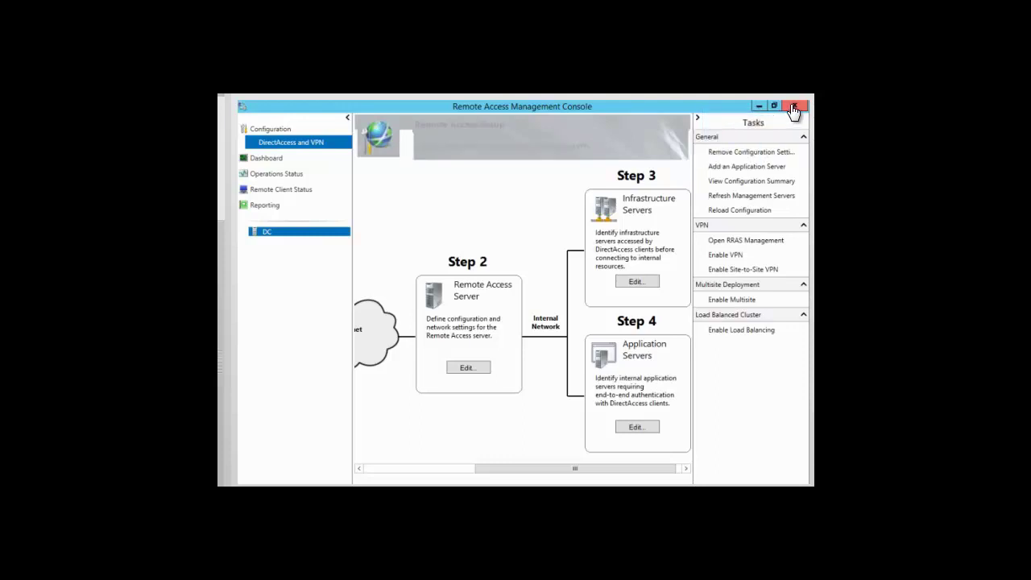